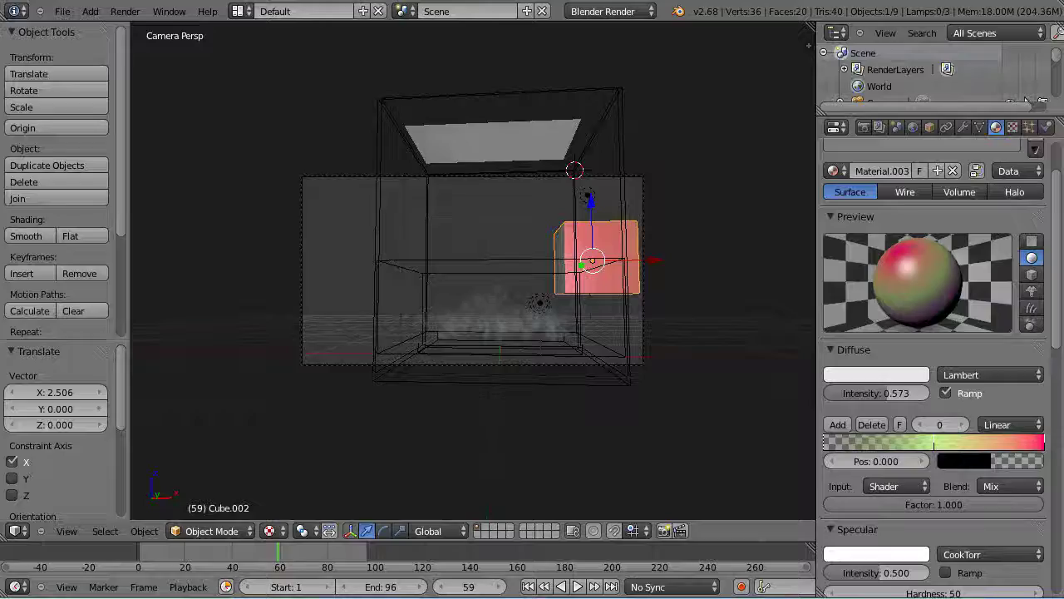
- Add a color stop at position 0.246 to the pink cube's diffuse ramp
{"action": "middle_click_drag", "start_coordinate": [413, 422], "coordinate": [422, 422]}
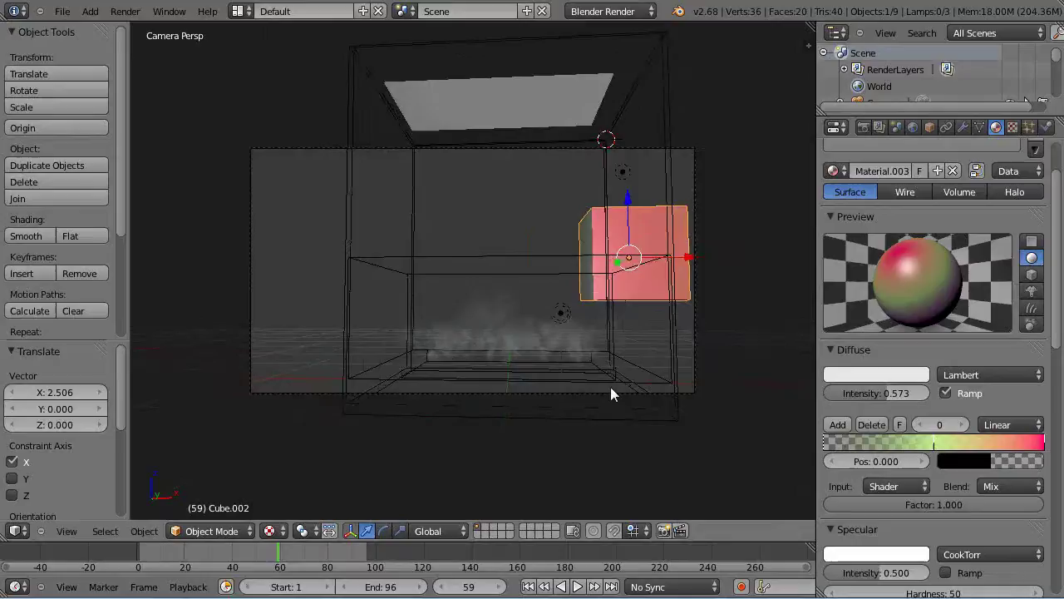
{"action": "middle_click_drag", "start_coordinate": [610, 386], "coordinate": [586, 414]}
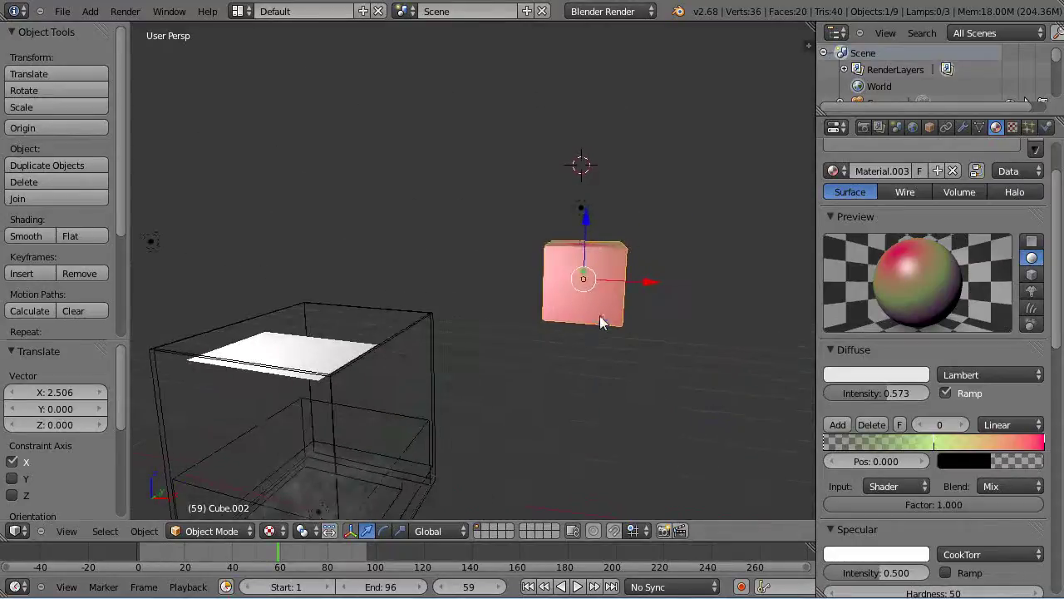
{"action": "middle_click_drag", "start_coordinate": [600, 315], "coordinate": [588, 269]}
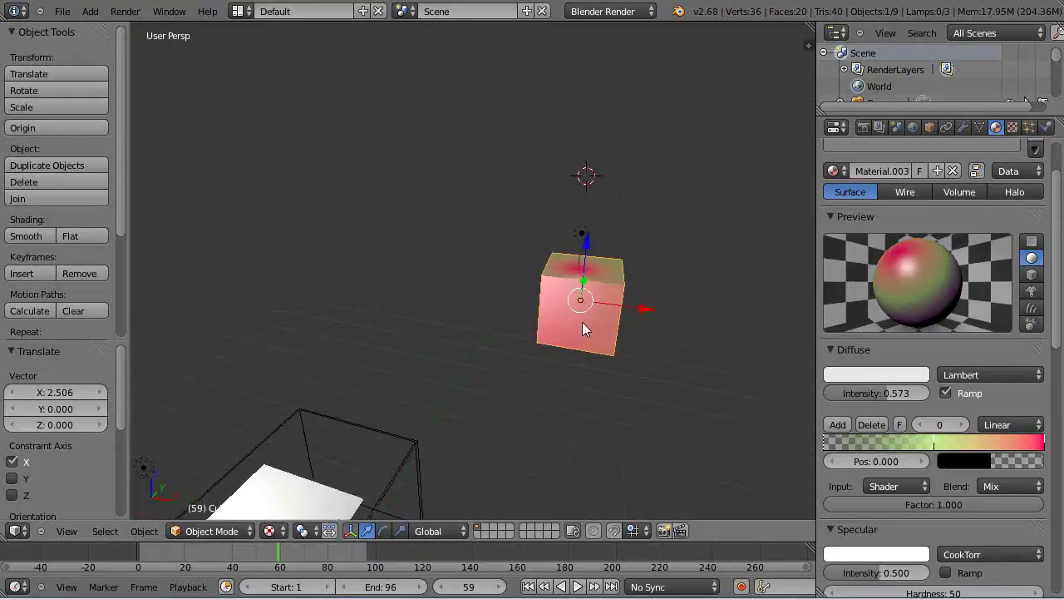
{"action": "key", "text": "KP_Decimal"}
{"action": "scroll", "coordinate": [581, 326], "scroll_direction": "down", "scroll_amount": 4}
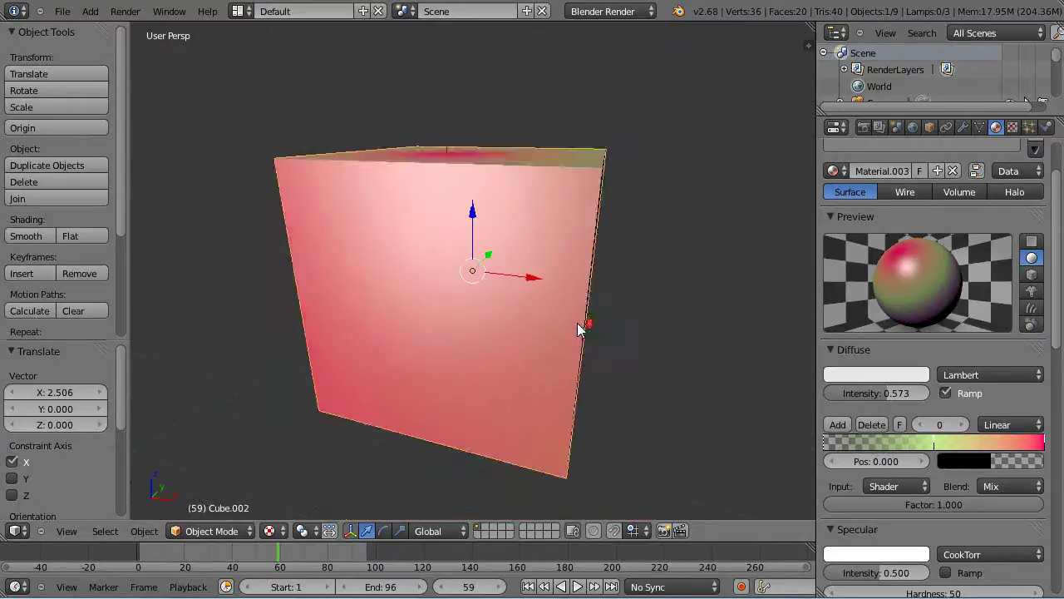
{"action": "middle_click_drag", "start_coordinate": [514, 321], "coordinate": [558, 345]}
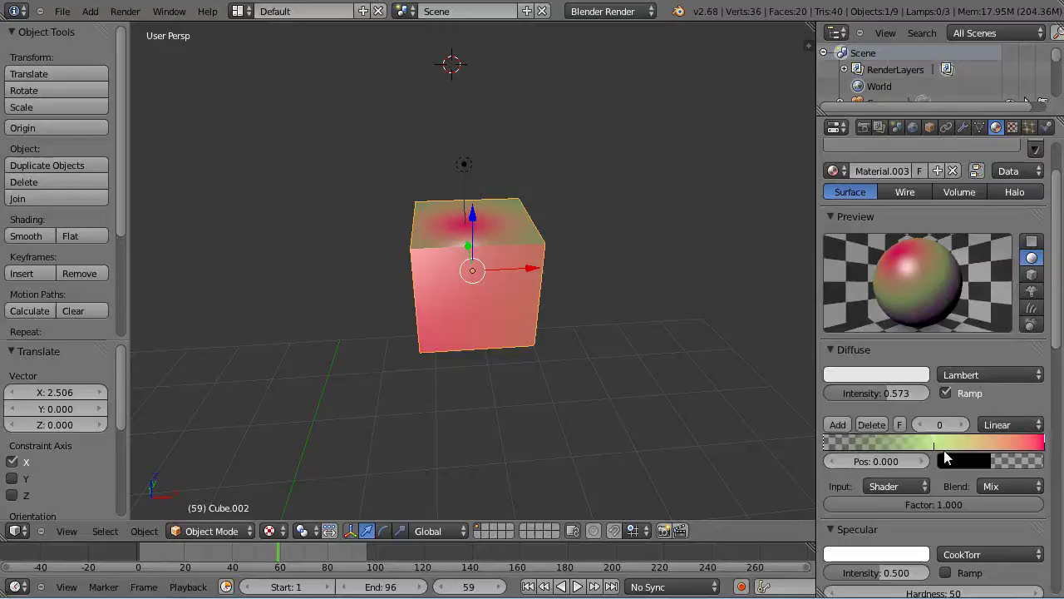
{"action": "left_click_drag", "start_coordinate": [1054, 284], "coordinate": [1054, 334]}
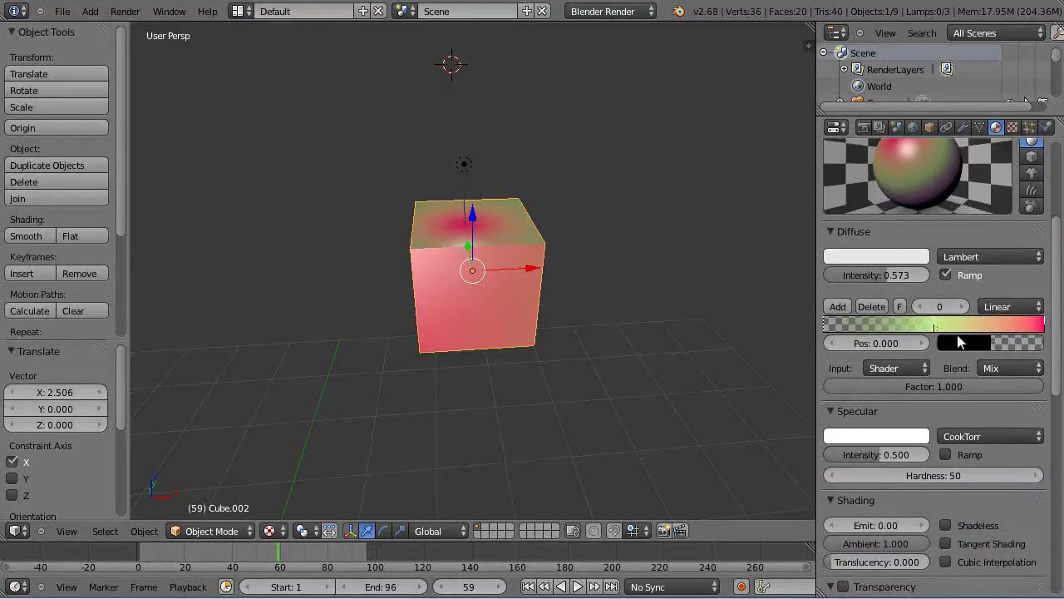
{"action": "left_click", "coordinate": [834, 306]}
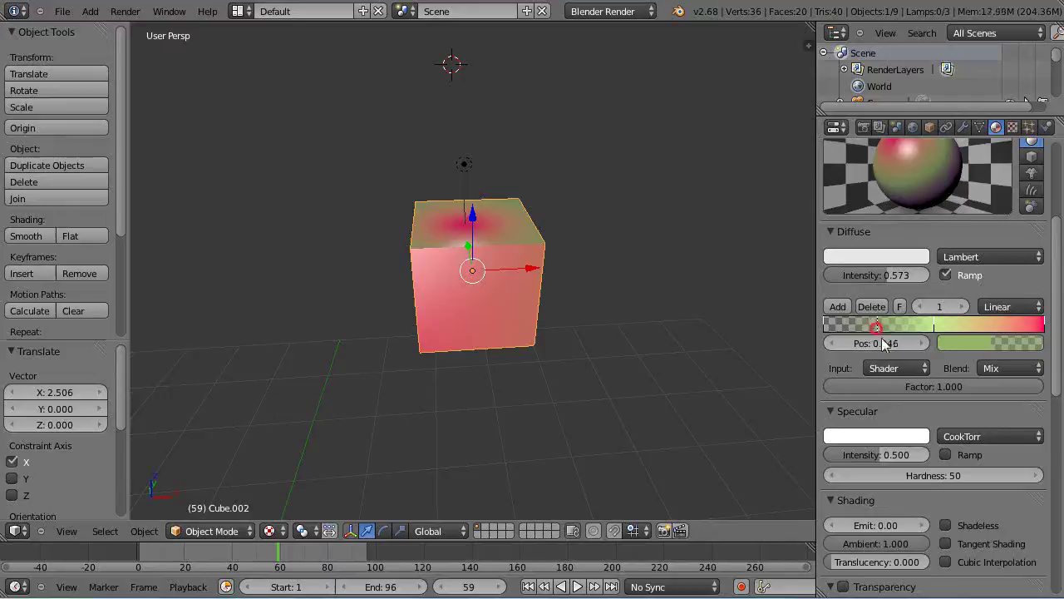
- Color the new ramp stop blue and set its alpha to about 0.927
{"action": "left_click", "coordinate": [970, 341]}
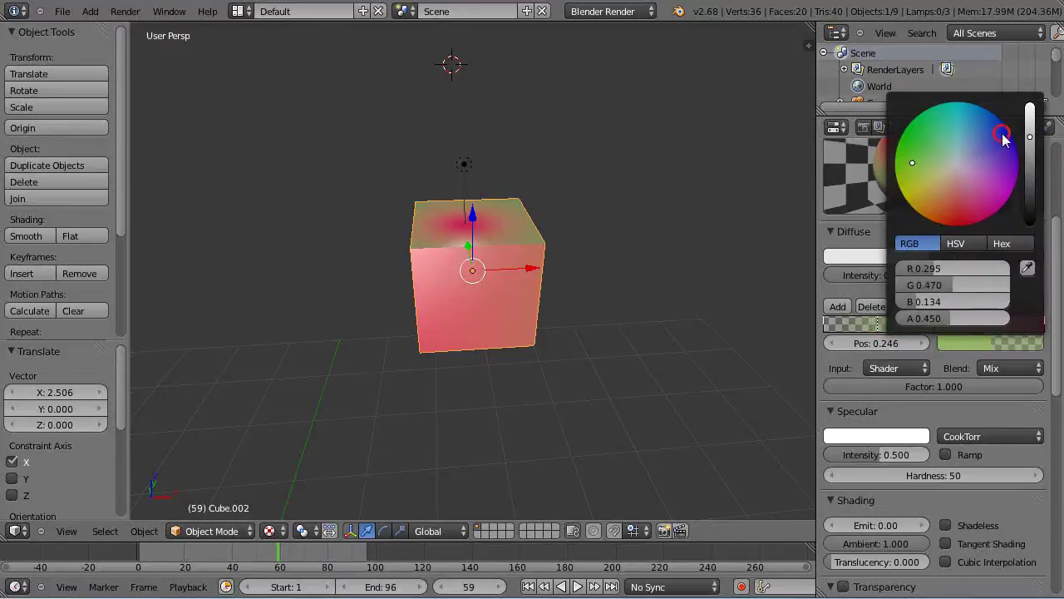
{"action": "left_click_drag", "start_coordinate": [1004, 137], "coordinate": [1003, 133]}
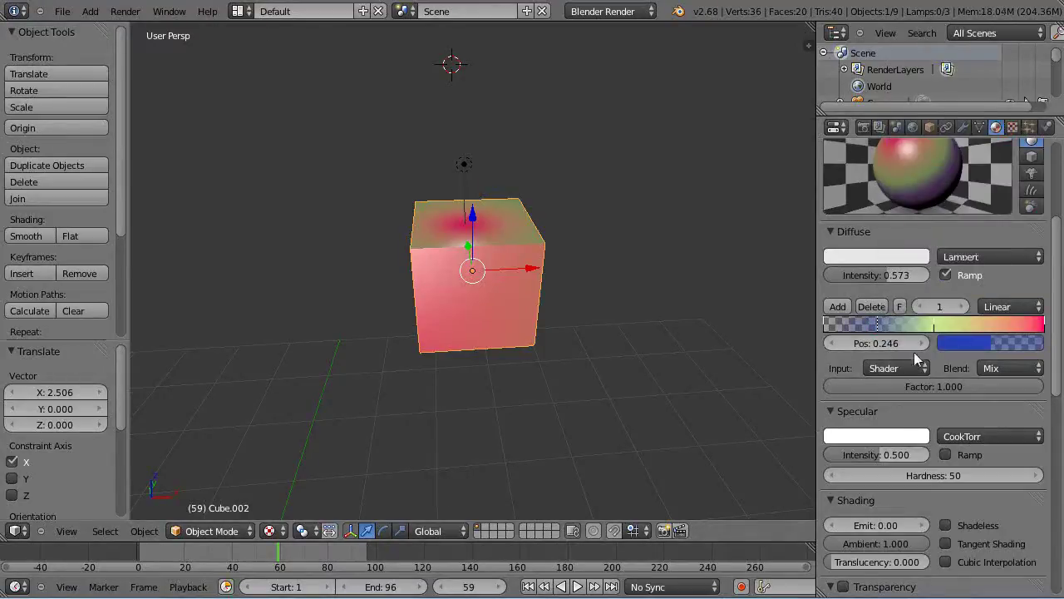
{"action": "left_click", "coordinate": [939, 343]}
{"action": "left_click_drag", "start_coordinate": [918, 319], "coordinate": [997, 321]}
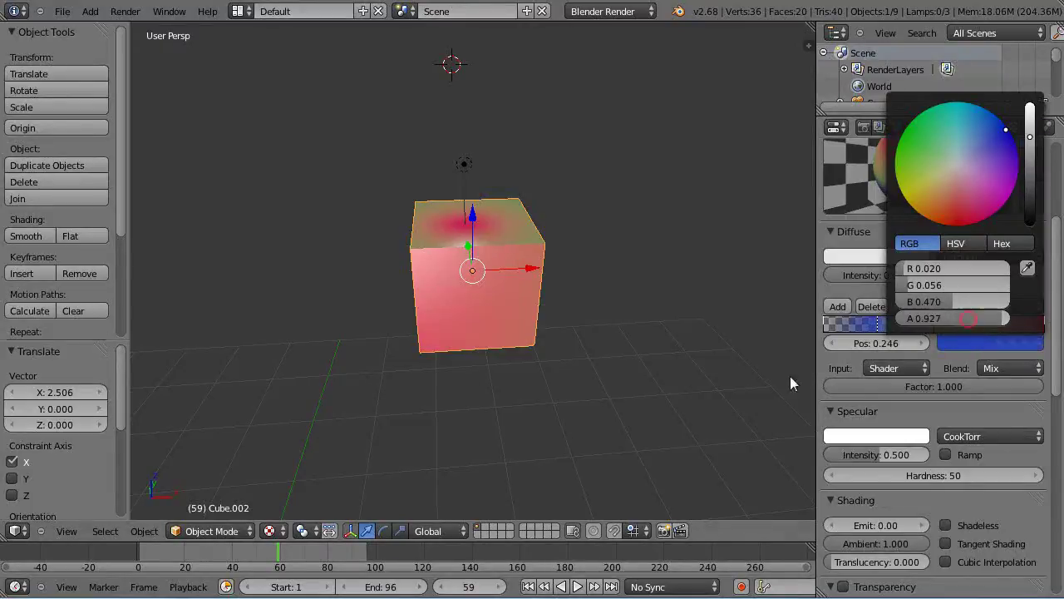
- Move the light green ramp stop to about 0.579 and the blue stop to about 0.295
{"action": "left_click", "coordinate": [824, 324]}
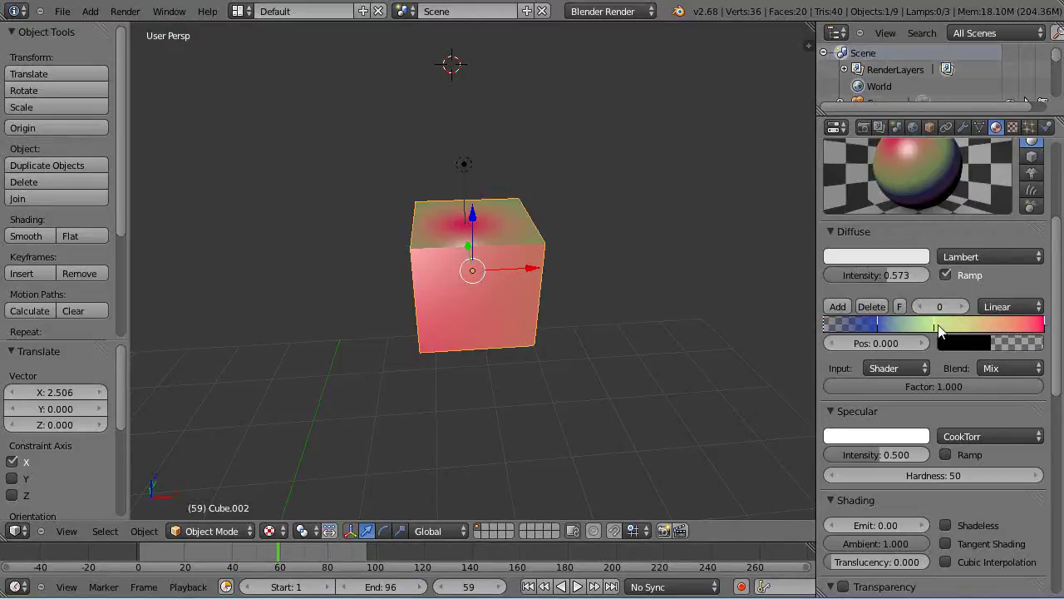
{"action": "left_click_drag", "start_coordinate": [933, 325], "coordinate": [954, 333]}
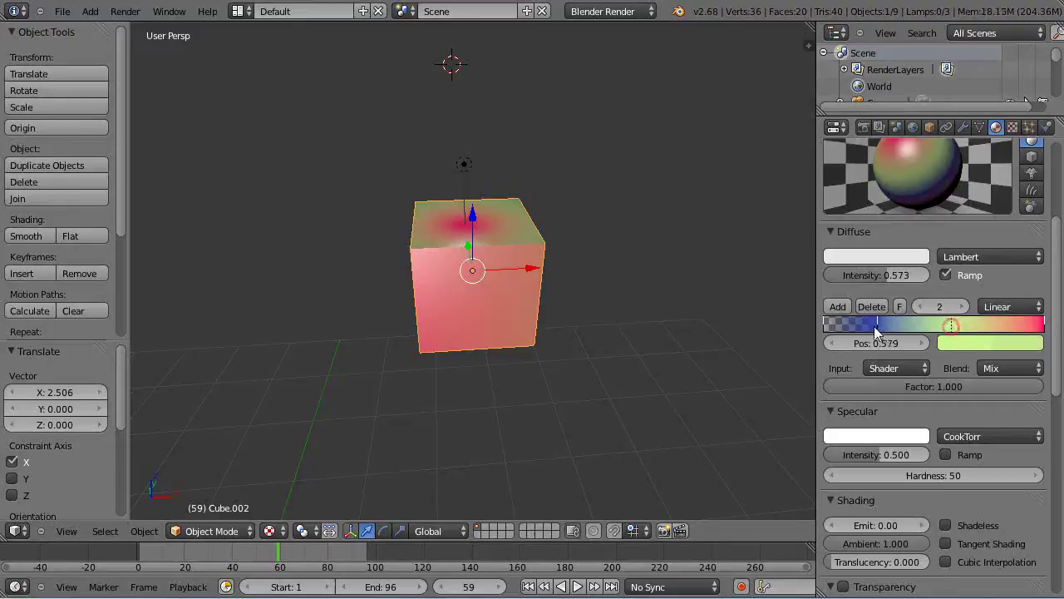
{"action": "left_click_drag", "start_coordinate": [878, 326], "coordinate": [889, 327]}
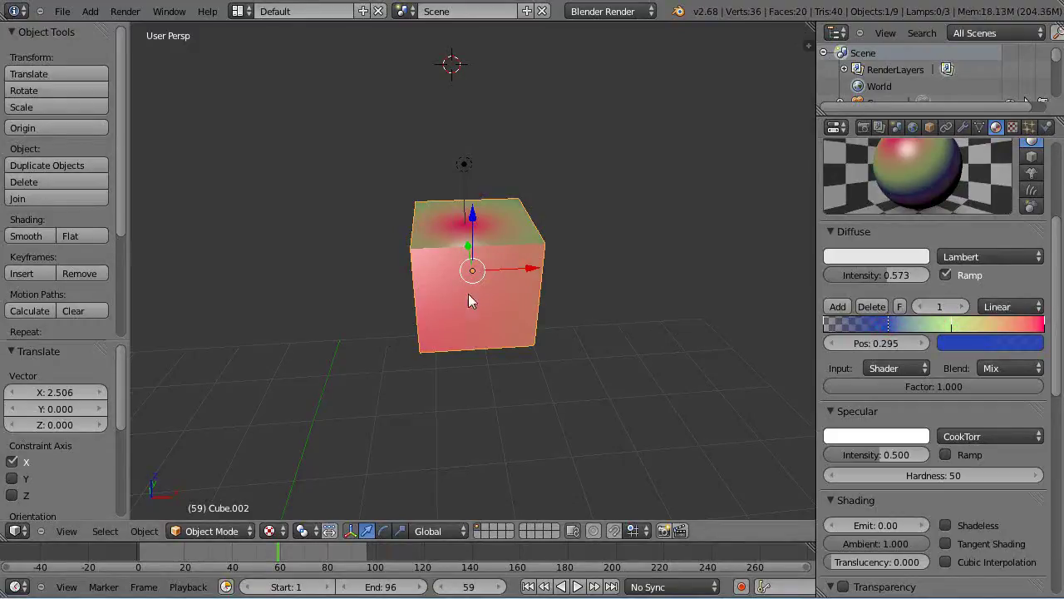
- Lower the point lamp above the cube by about 0.18 along Z, close to its top face
{"action": "middle_click_drag", "start_coordinate": [524, 306], "coordinate": [410, 274]}
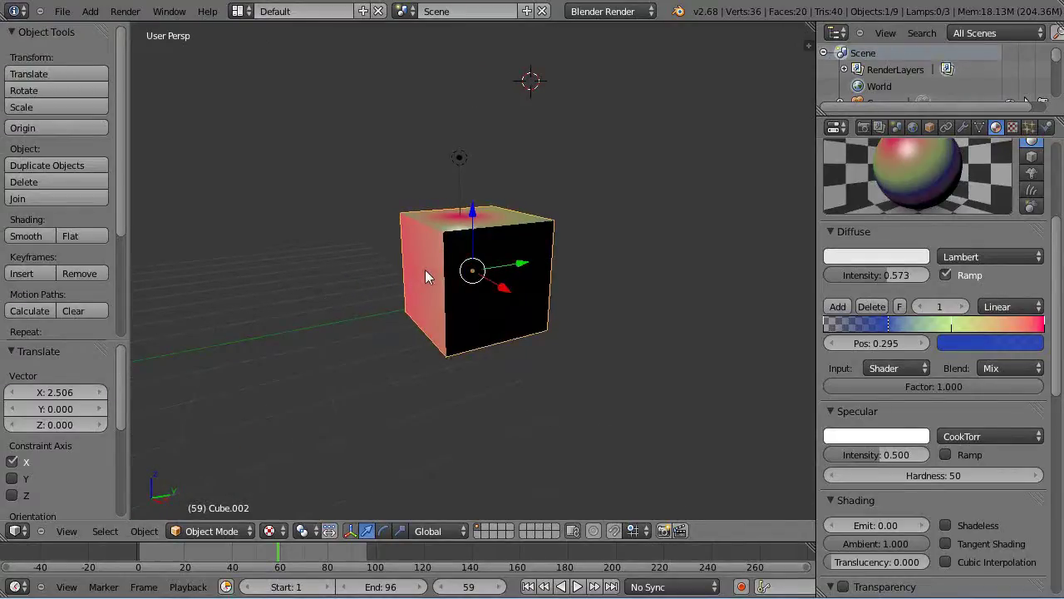
{"action": "middle_click_drag", "start_coordinate": [376, 420], "coordinate": [510, 423]}
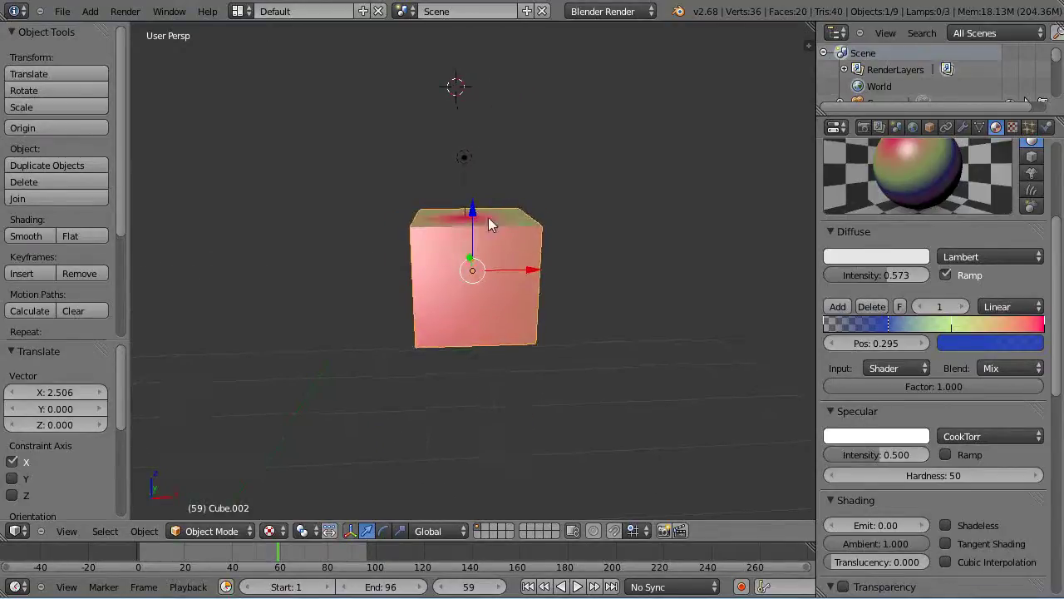
{"action": "middle_click_drag", "start_coordinate": [492, 215], "coordinate": [480, 195]}
{"action": "right_click", "coordinate": [466, 167]}
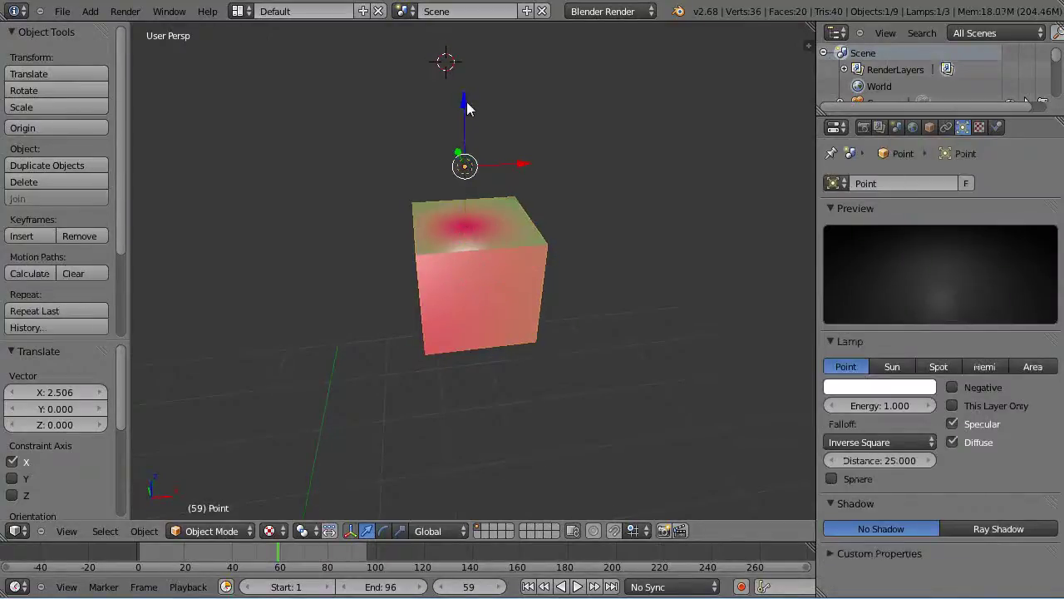
{"action": "left_click_drag", "start_coordinate": [466, 101], "coordinate": [465, 151]}
{"action": "scroll", "coordinate": [463, 277], "scroll_direction": "up", "scroll_amount": 4}
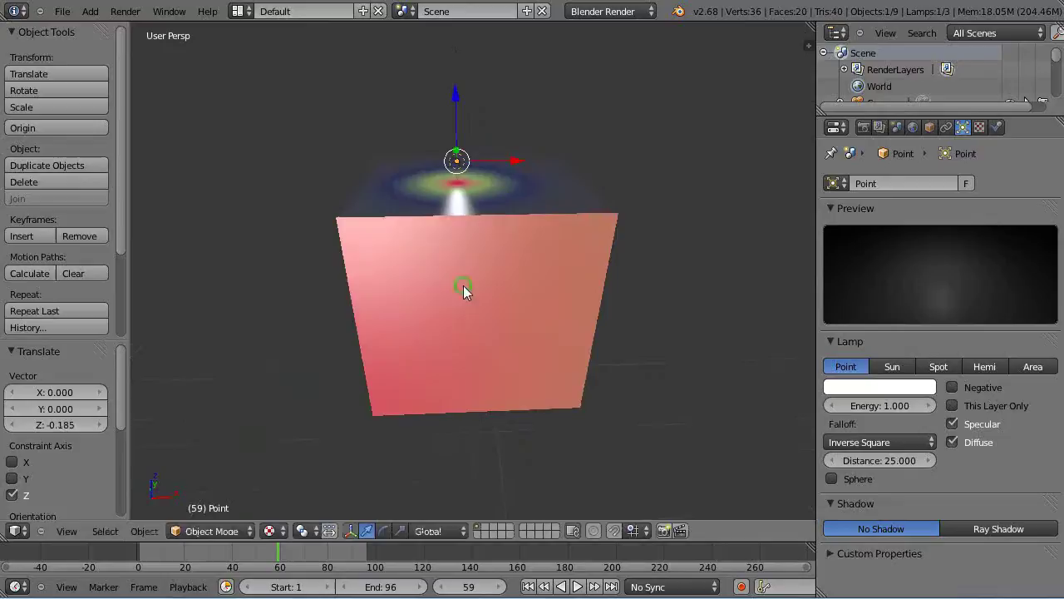
{"action": "mouse_move", "coordinate": [455, 98]}
{"action": "left_mouse_down"}
{"action": "mouse_move", "coordinate": [454, 87]}
{"action": "mouse_move", "coordinate": [456, 98]}
{"action": "left_mouse_up"}
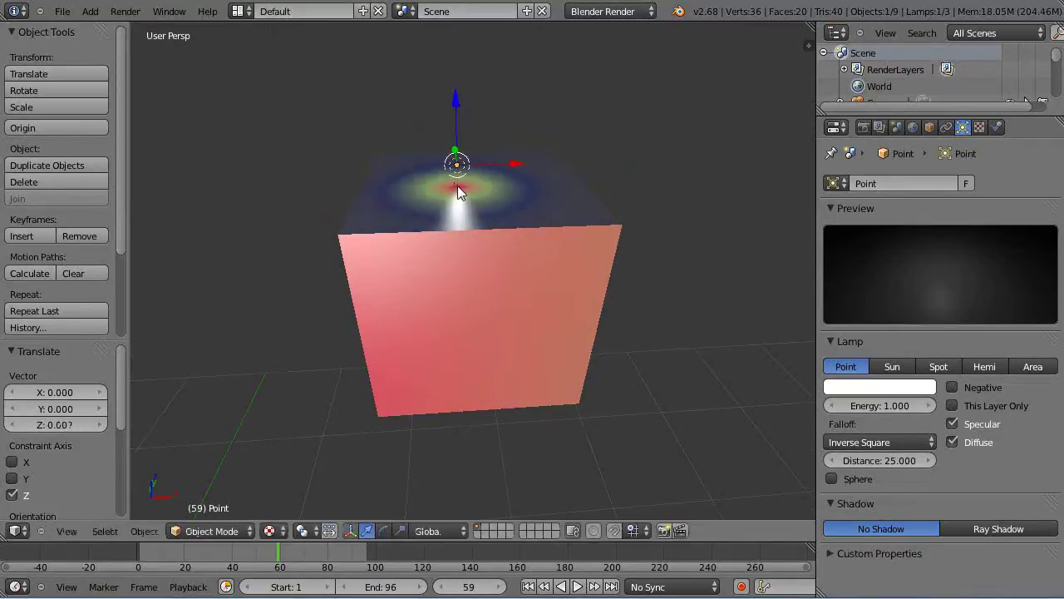
- Shift the pink cube about -0.117 along the X axis beneath the lamp
{"action": "right_click", "coordinate": [569, 339]}
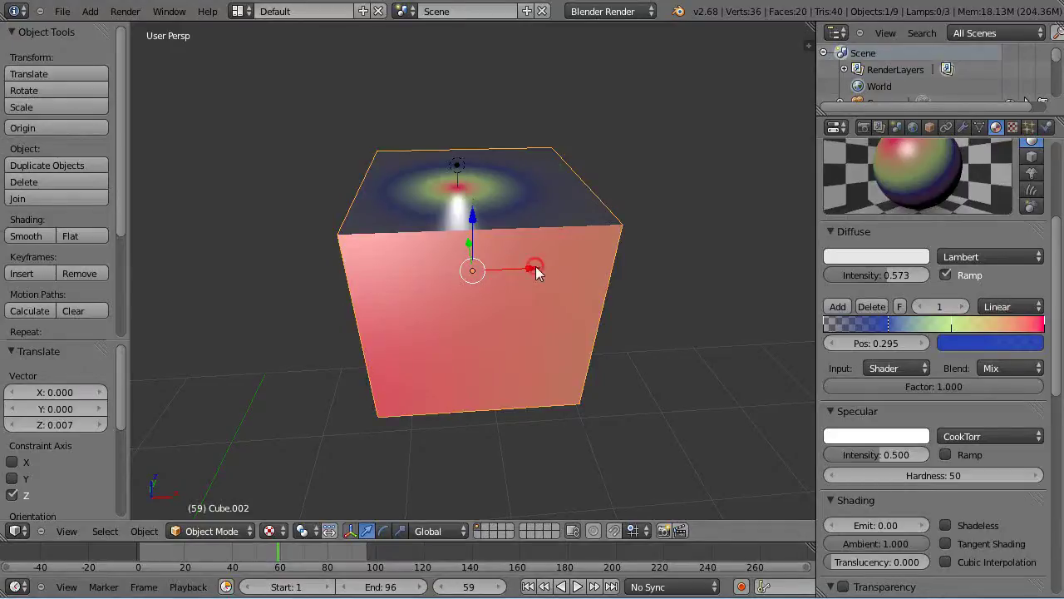
{"action": "left_click_drag", "start_coordinate": [535, 268], "coordinate": [535, 291]}
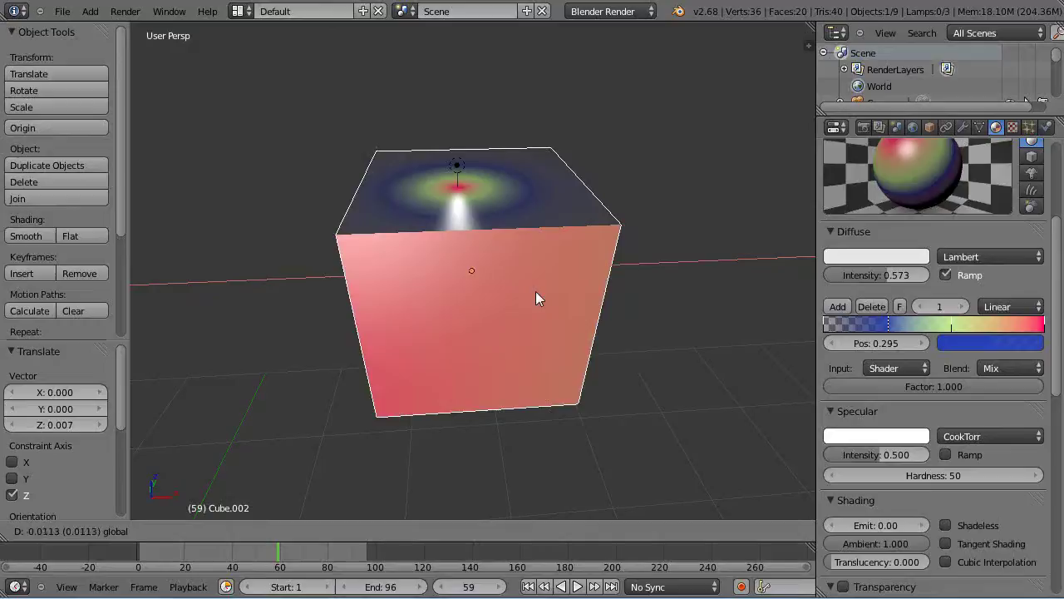
{"action": "left_click_drag", "start_coordinate": [535, 291], "coordinate": [525, 288]}
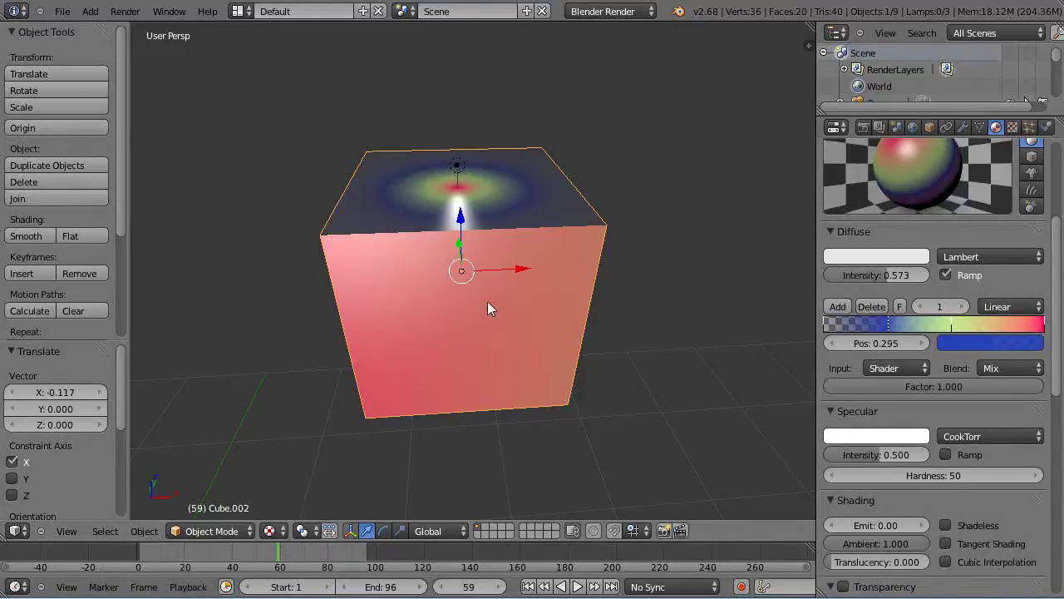
- Move the point lamp about -1.229 along the X axis to sit beside the cube's side face
{"action": "middle_click_drag", "start_coordinate": [488, 306], "coordinate": [589, 299]}
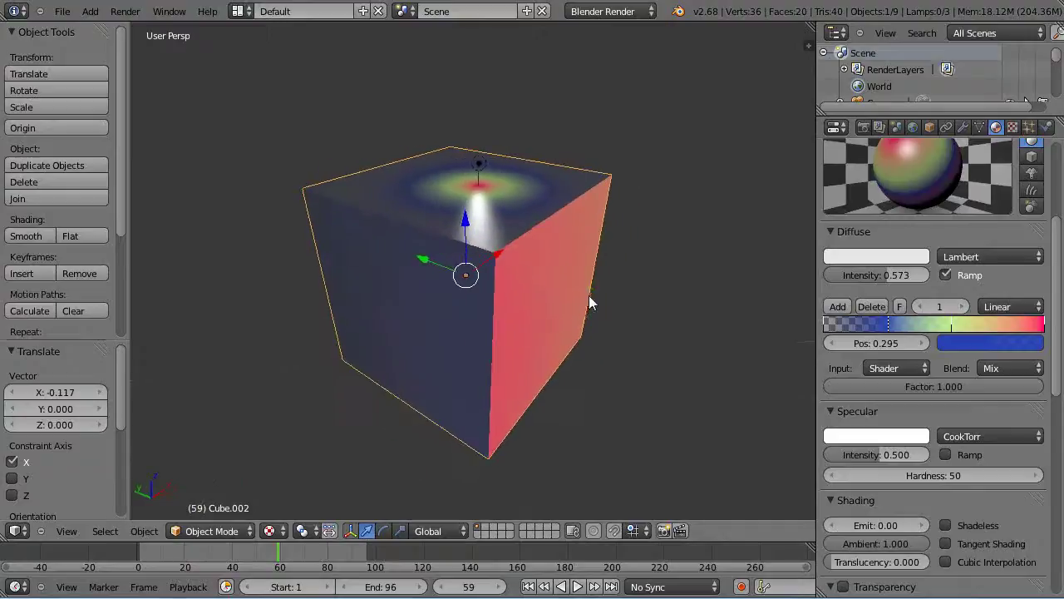
{"action": "right_click", "coordinate": [479, 168]}
{"action": "key", "text": "g"}
{"action": "key", "text": "x"}
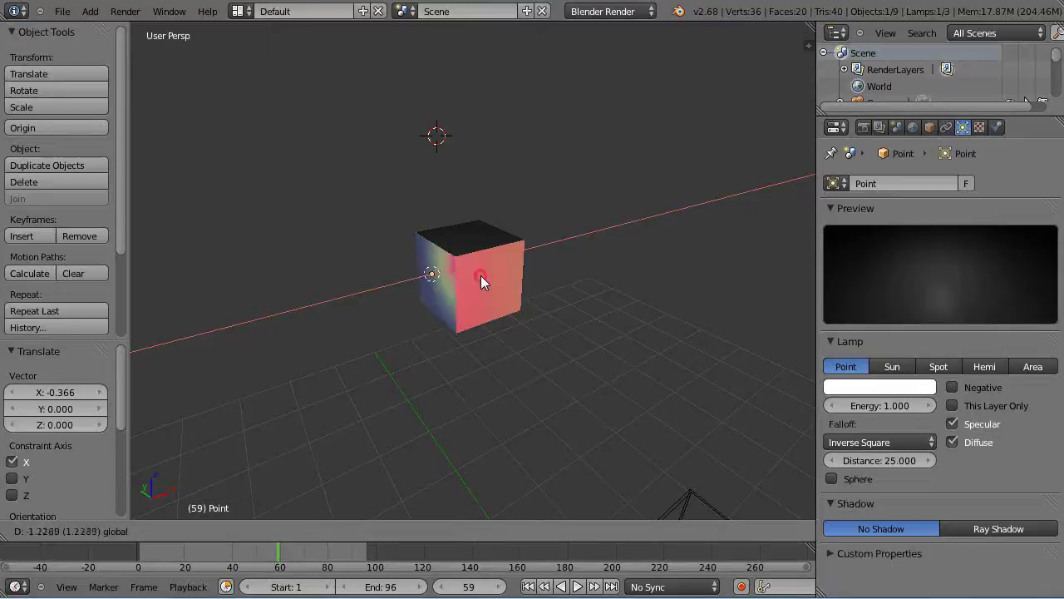
{"action": "left_click", "coordinate": [481, 275]}
- Select the wireframe smoke domain cube and view it through the camera
{"action": "middle_click_drag", "start_coordinate": [448, 291], "coordinate": [450, 381]}
{"action": "right_click", "coordinate": [491, 411]}
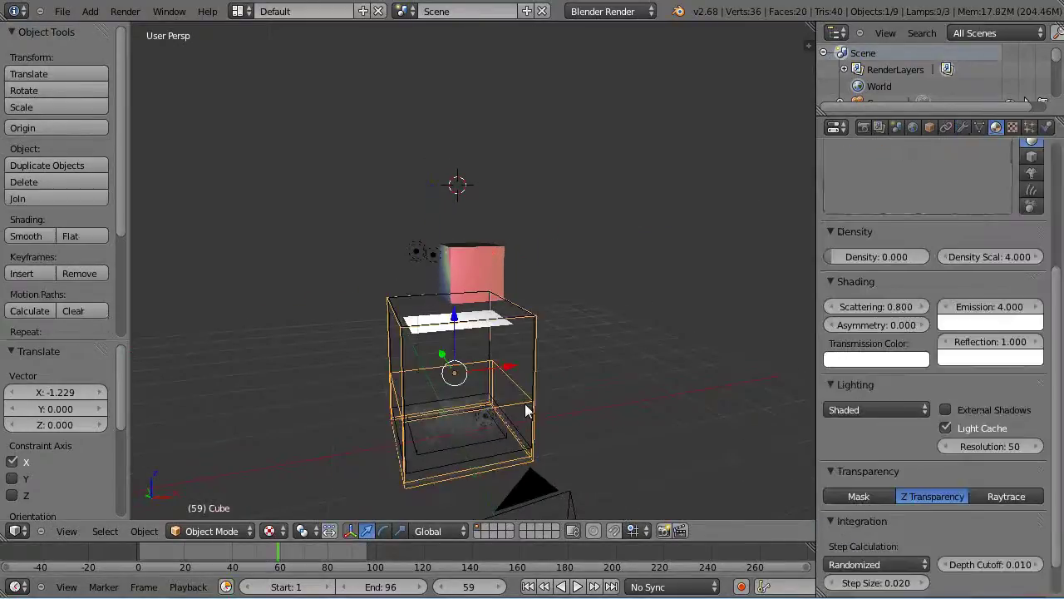
{"action": "middle_click_drag", "start_coordinate": [520, 415], "coordinate": [510, 361]}
{"action": "key", "text": "KP_Decimal"}
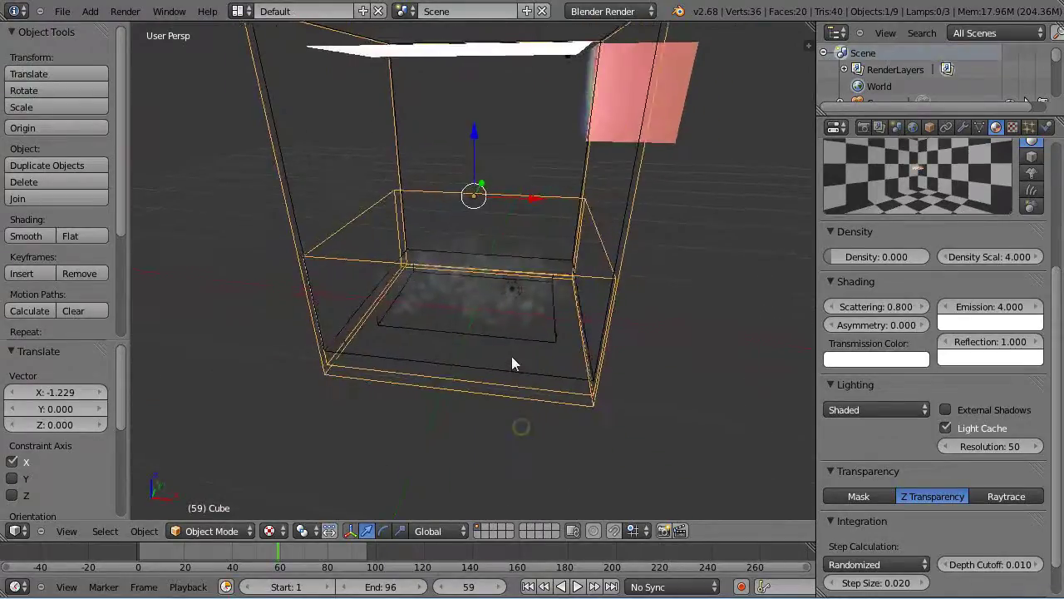
{"action": "scroll", "coordinate": [511, 355], "scroll_direction": "up", "scroll_amount": 2}
{"action": "key", "text": "KP_0"}
{"action": "scroll", "coordinate": [512, 356], "scroll_direction": "up", "scroll_amount": 2}
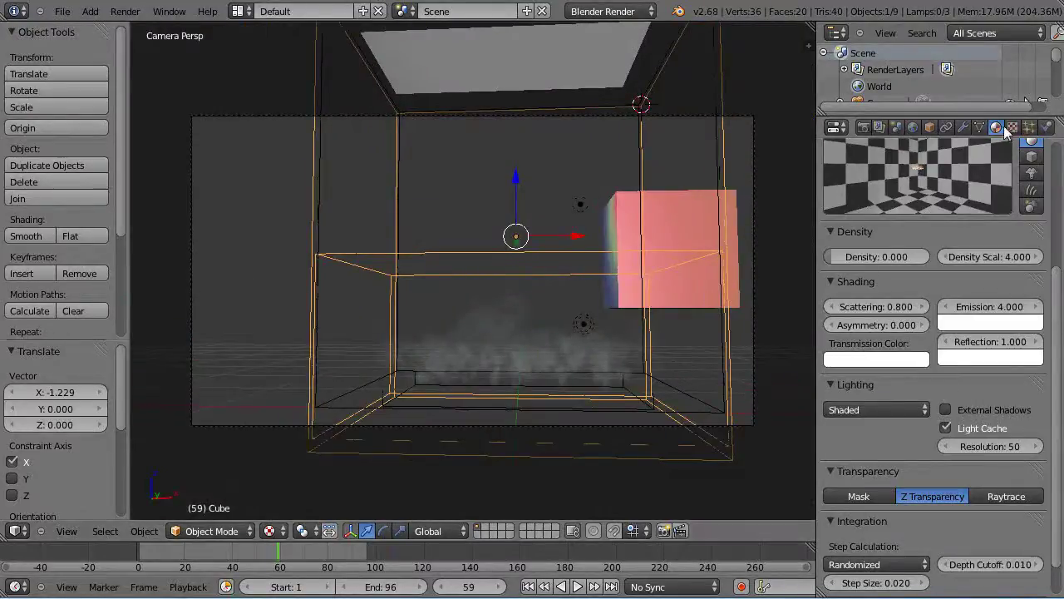
- Review the smoke domain's Grayscale texture, then show the color ramp of its Color voxel texture
{"action": "left_click", "coordinate": [1011, 127]}
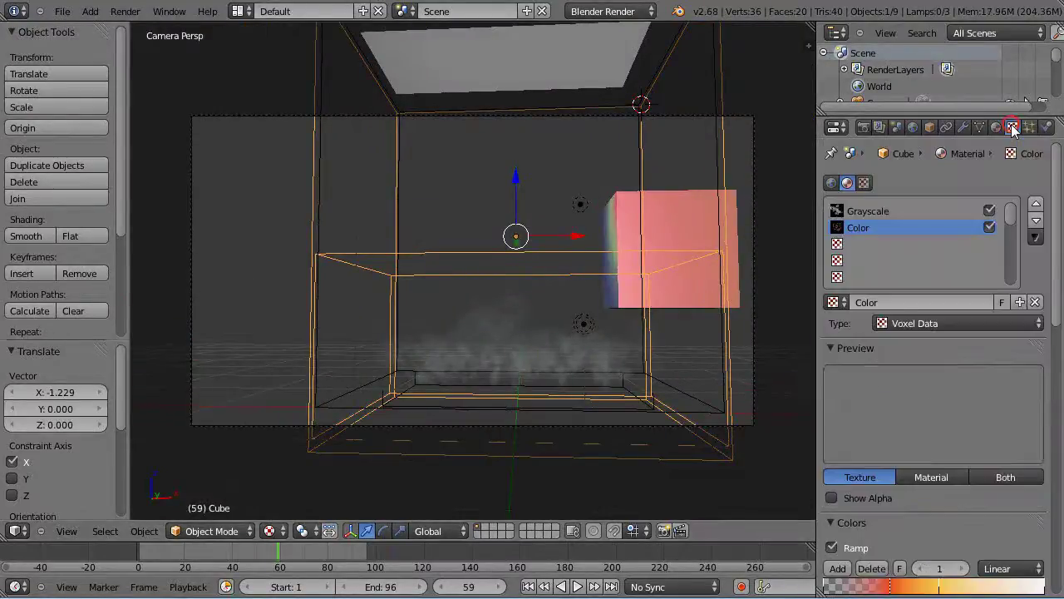
{"action": "left_click", "coordinate": [853, 210]}
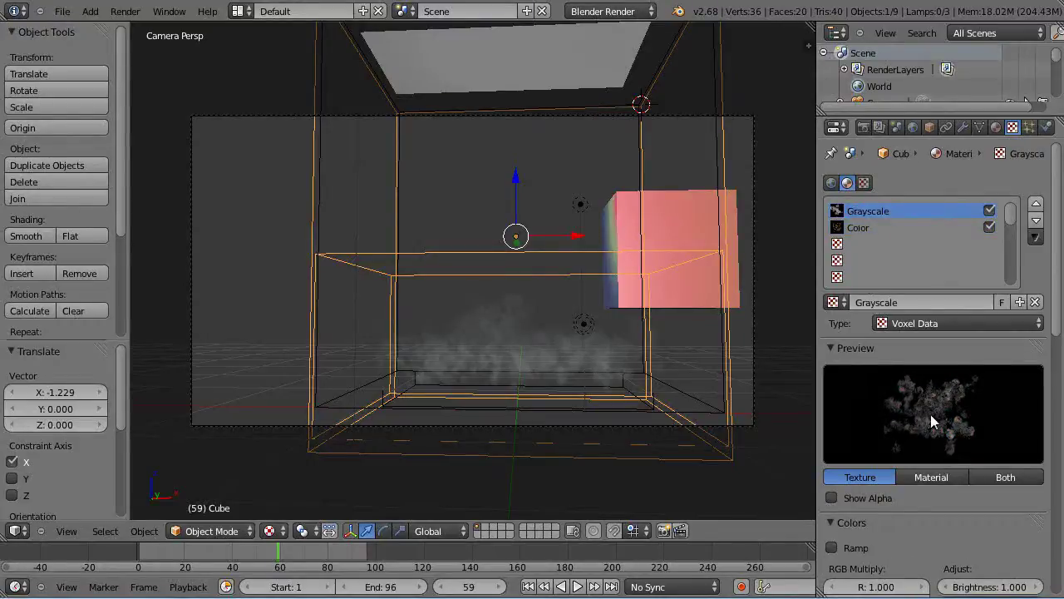
{"action": "left_click", "coordinate": [856, 226]}
{"action": "scroll", "coordinate": [943, 463], "scroll_direction": "down", "scroll_amount": 3}
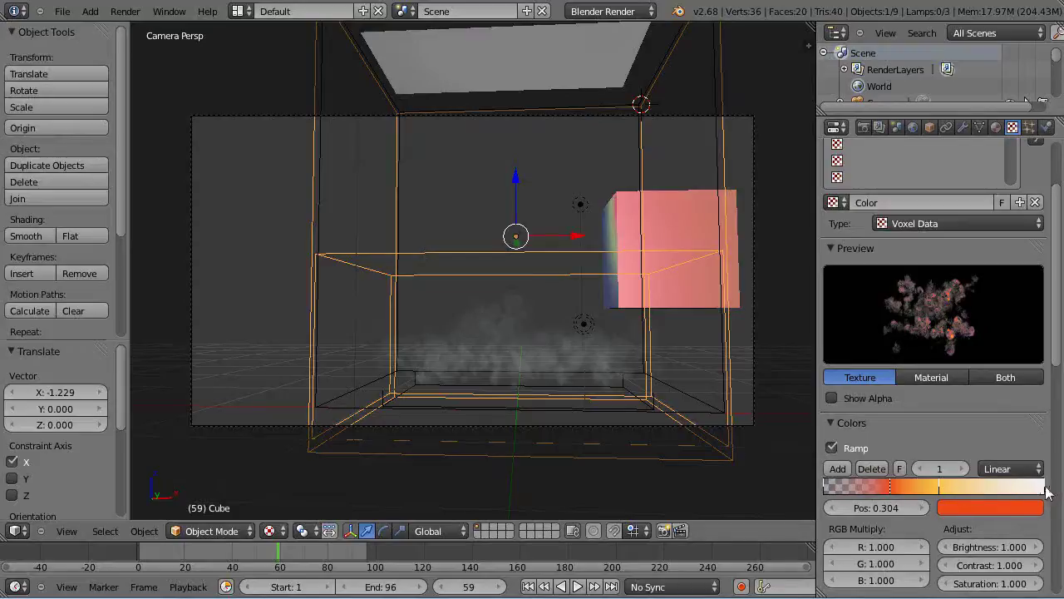
- Examine the position and color of the yellow, orange and transparent stops in the Color texture's ramp
{"action": "left_click", "coordinate": [939, 489]}
{"action": "left_click", "coordinate": [966, 508]}
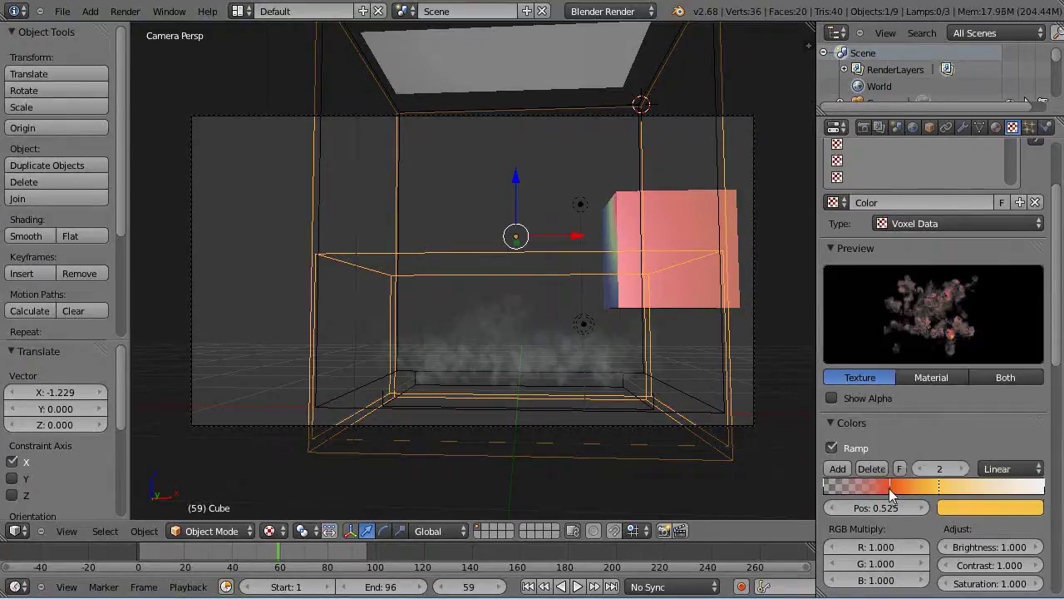
{"action": "left_click", "coordinate": [889, 488]}
{"action": "left_click", "coordinate": [984, 512]}
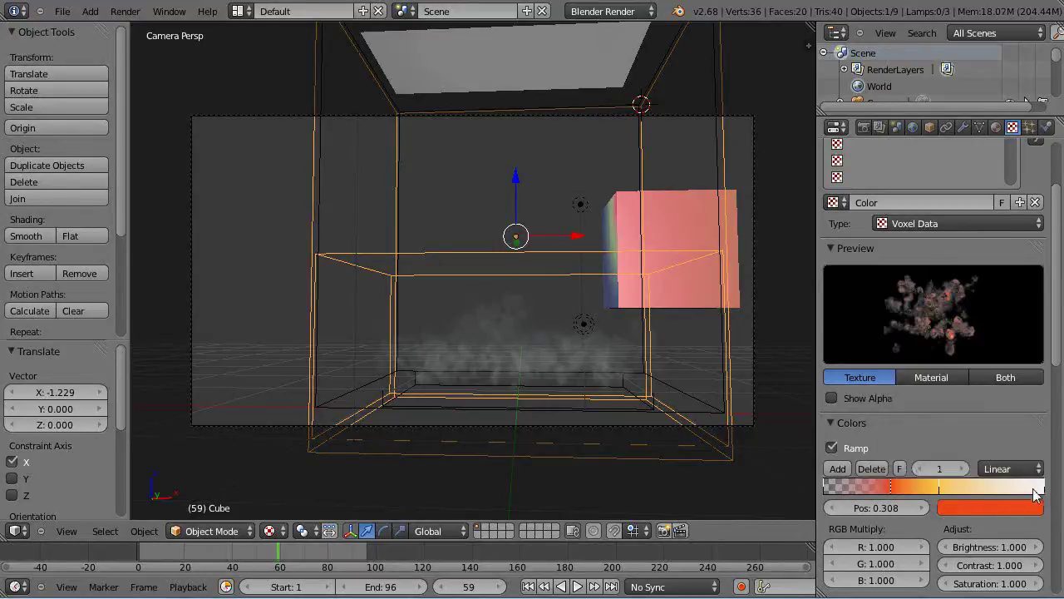
{"action": "left_click", "coordinate": [828, 489]}
{"action": "left_click", "coordinate": [953, 513]}
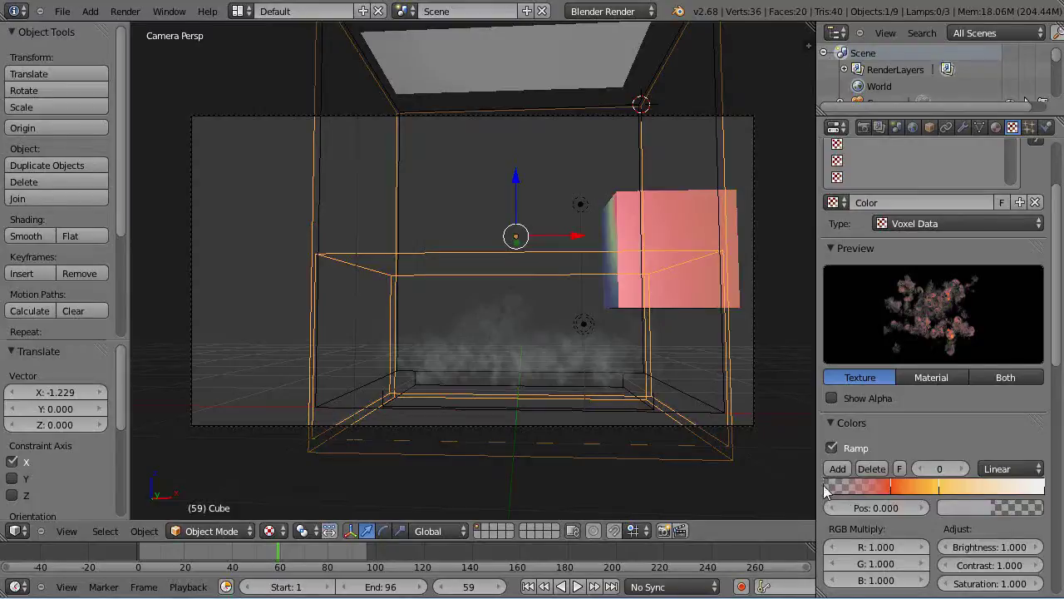
{"action": "left_click", "coordinate": [944, 508]}
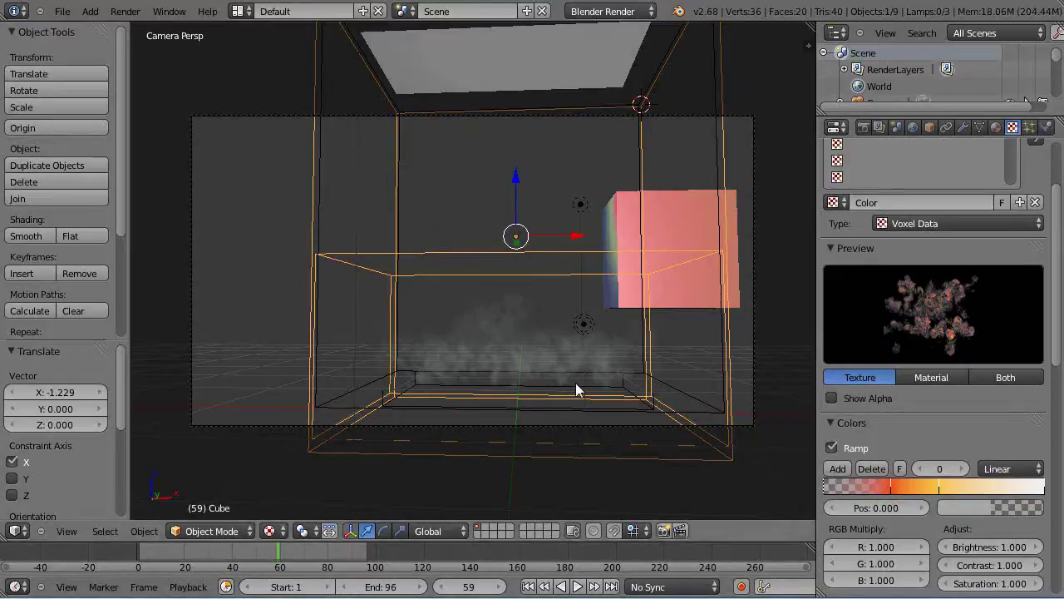
- Go to frame 6 and render the image from the camera
{"action": "left_click", "coordinate": [152, 554]}
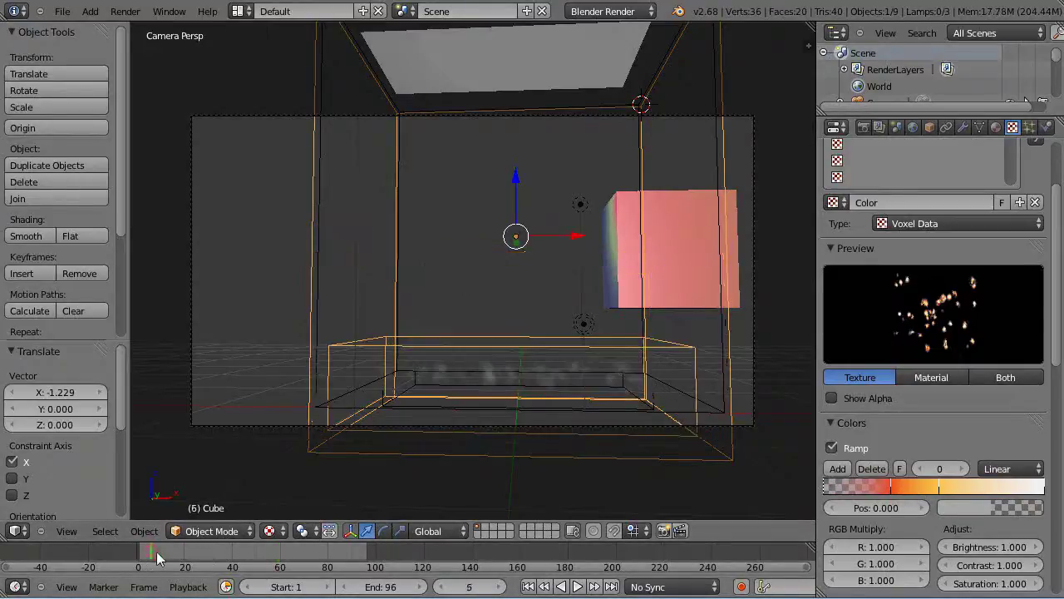
{"action": "key", "text": "Right"}
{"action": "key", "text": "F12"}
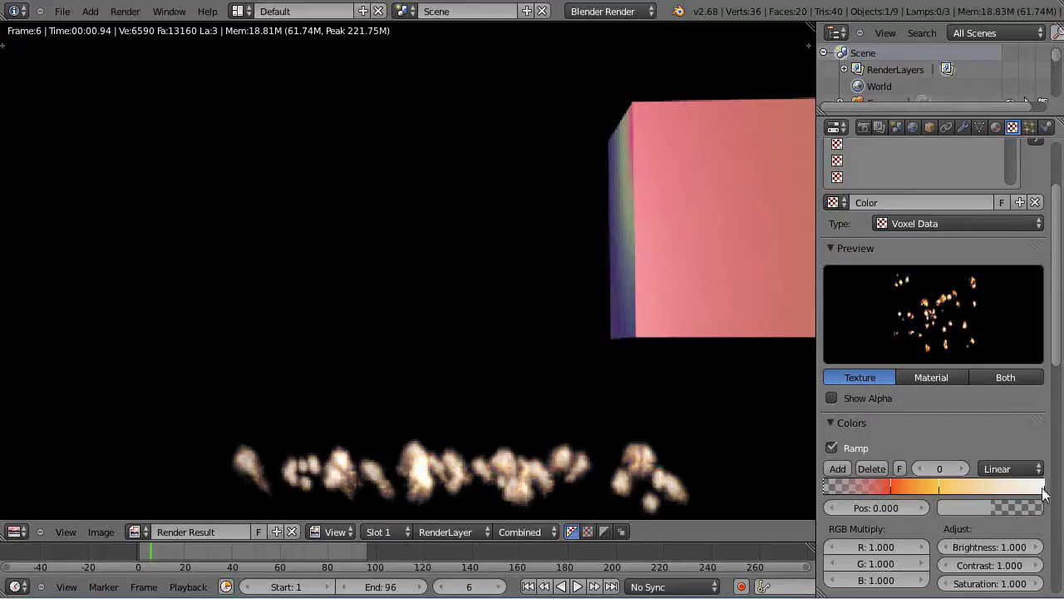
- Render the camera view at frame 2, frame 49 and frame 85 in turn
{"action": "left_click", "coordinate": [144, 553]}
{"action": "key", "text": "F12"}
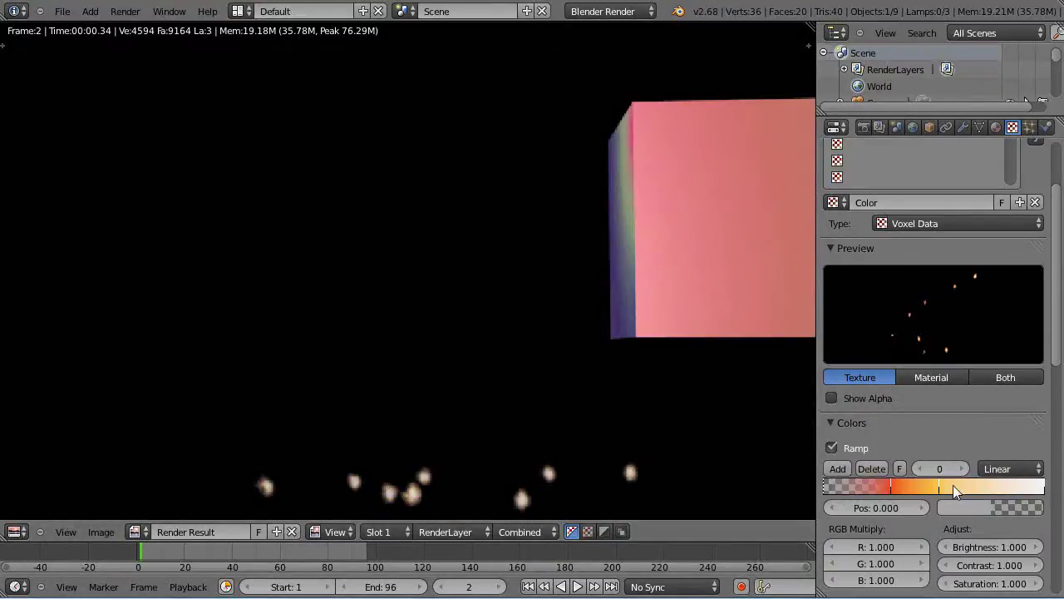
{"action": "left_click", "coordinate": [253, 554]}
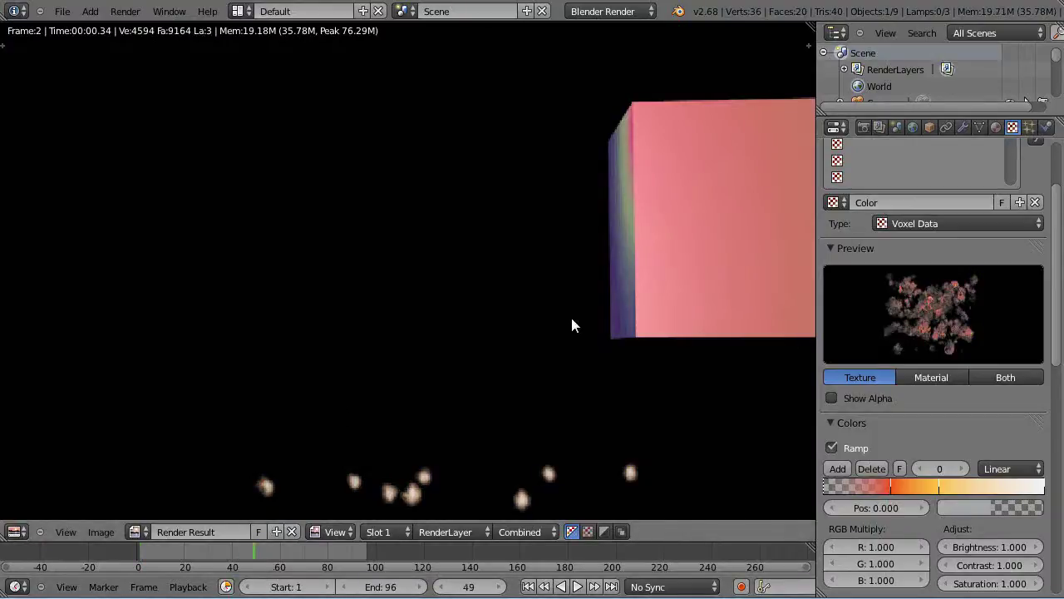
{"action": "key", "text": "F12"}
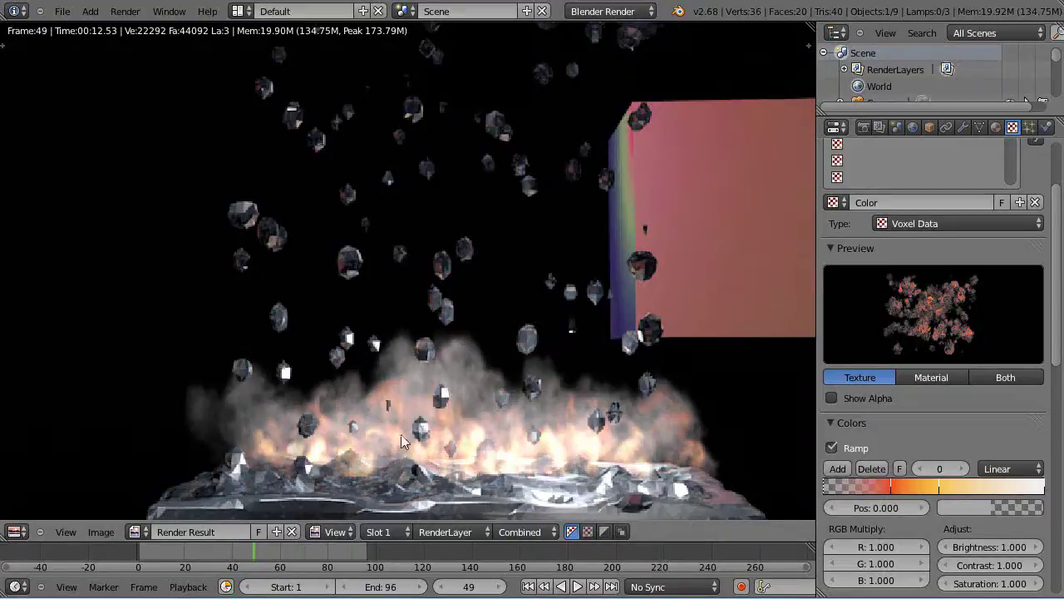
{"action": "left_click", "coordinate": [342, 552]}
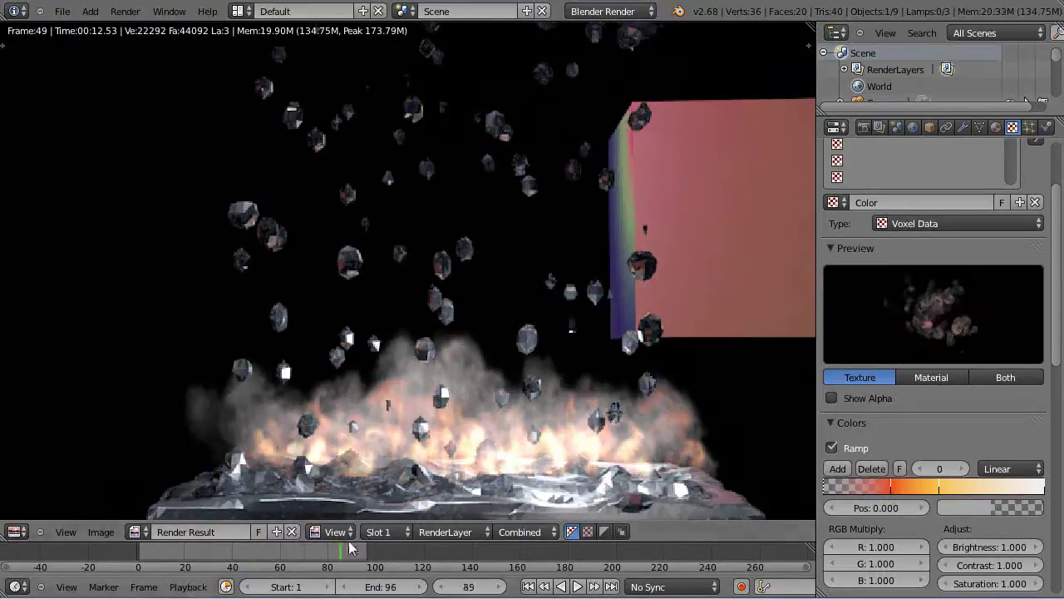
{"action": "key", "text": "F12"}
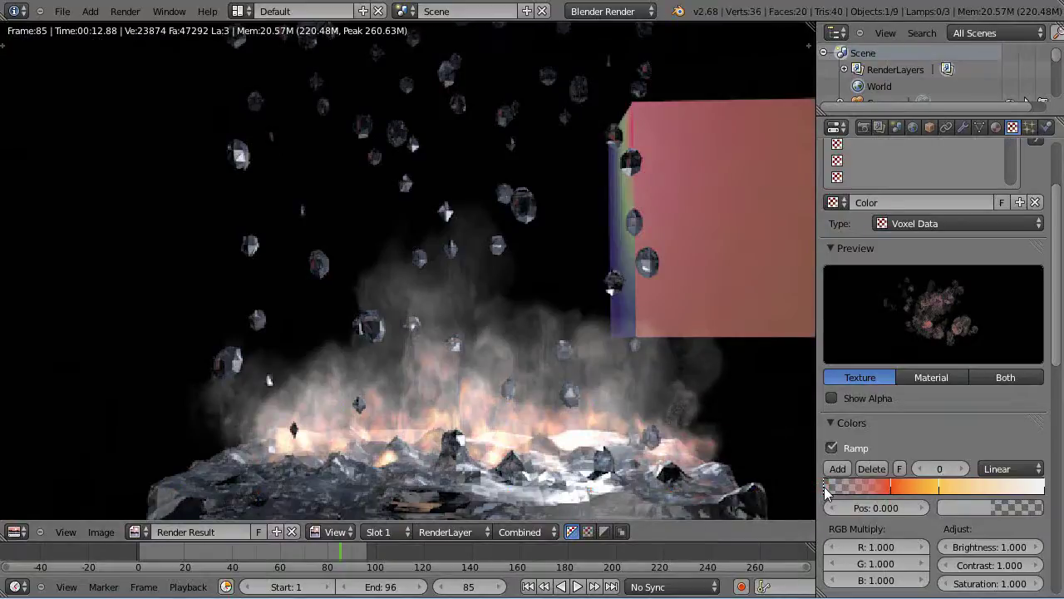
- Try raising the alpha of the ramp's transparent first stop to about 0.75 and then to 1, rendering frame 85 after each change
{"action": "left_click", "coordinate": [980, 514]}
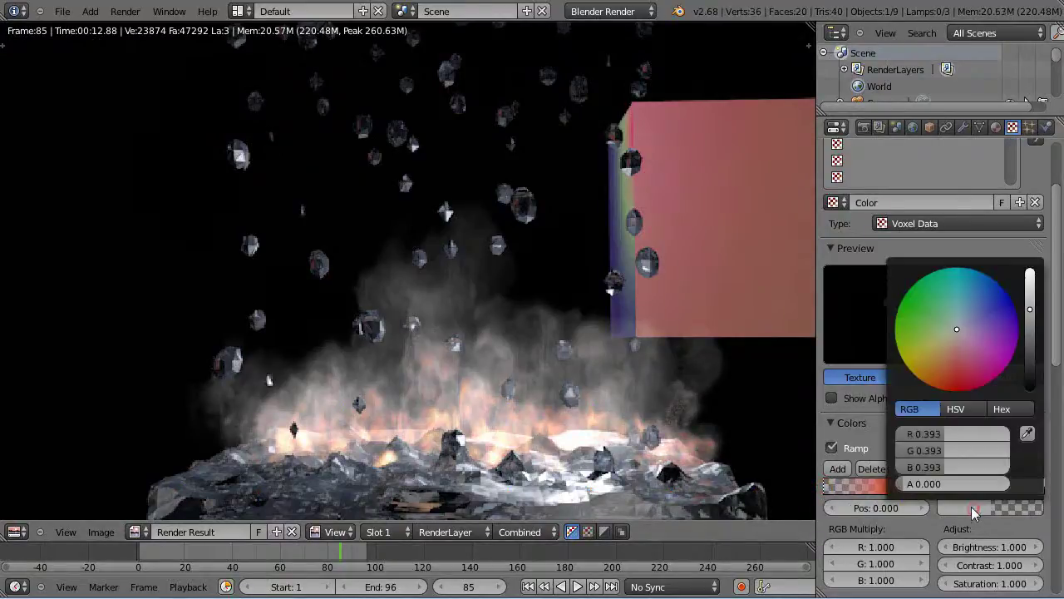
{"action": "left_click_drag", "start_coordinate": [931, 483], "coordinate": [990, 483]}
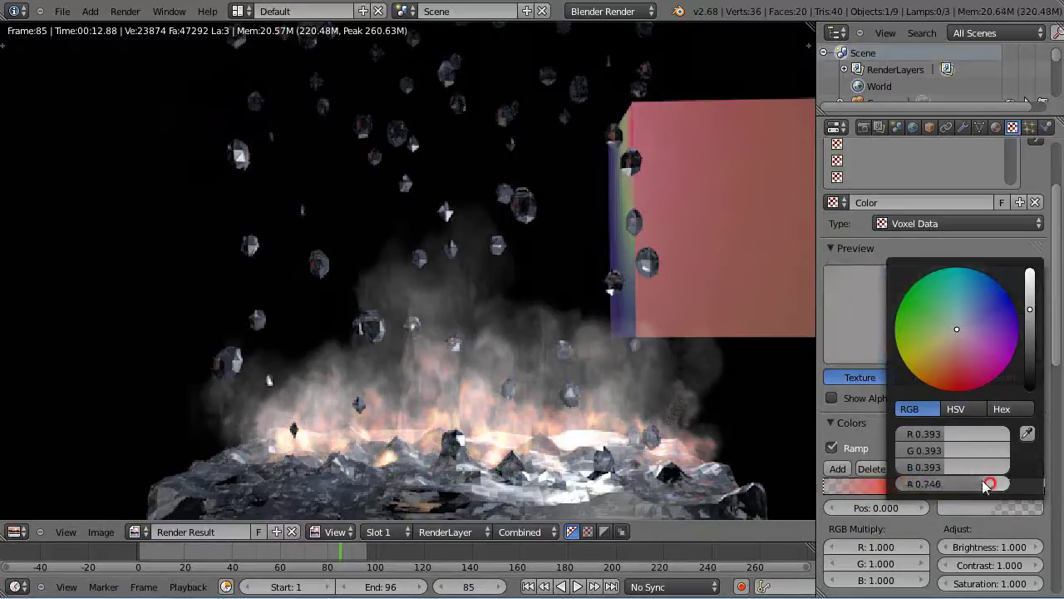
{"action": "key", "text": "F12"}
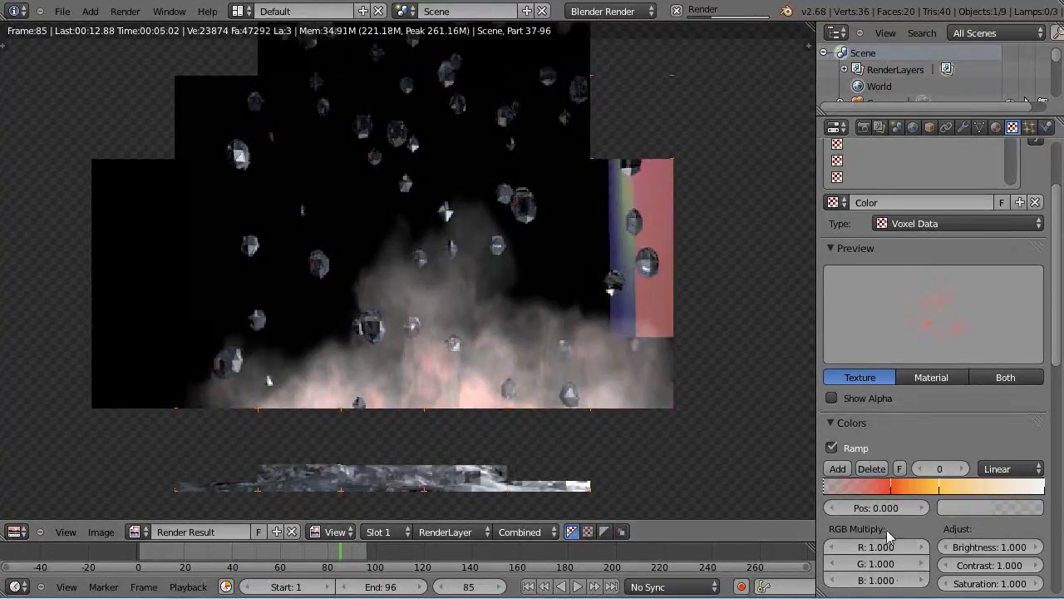
{"action": "left_click", "coordinate": [963, 513]}
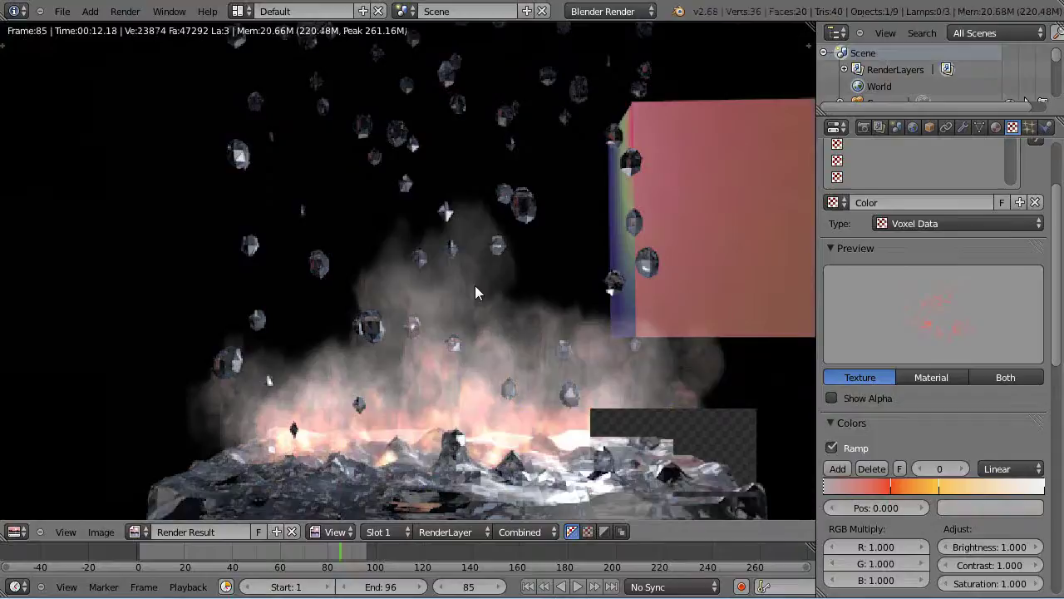
{"action": "key", "text": "F12"}
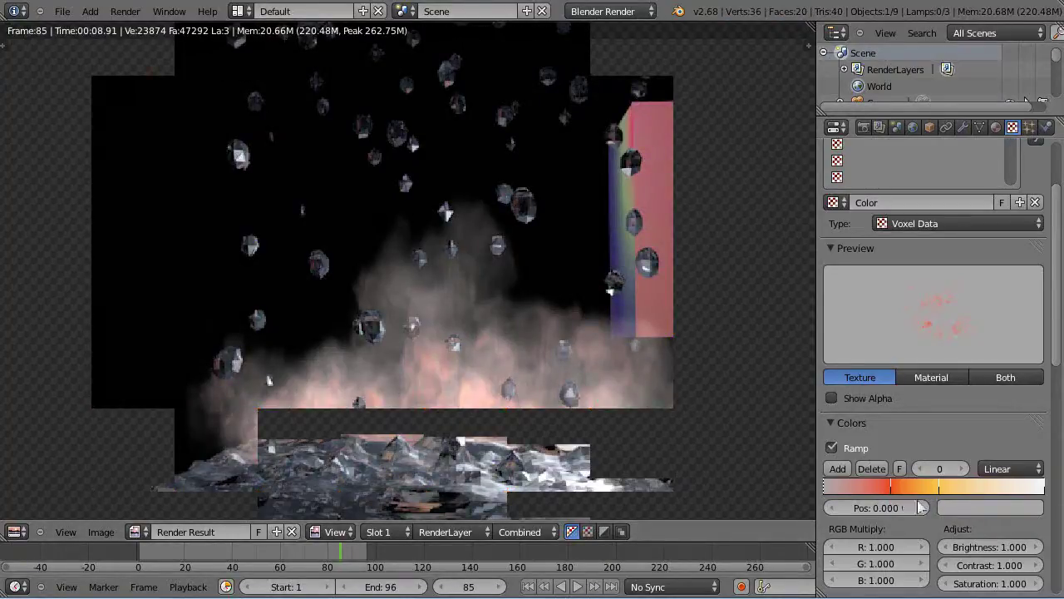
- Set the alpha of the ramp's first stop back to 0 and render frame 85 again
{"action": "left_click", "coordinate": [958, 508]}
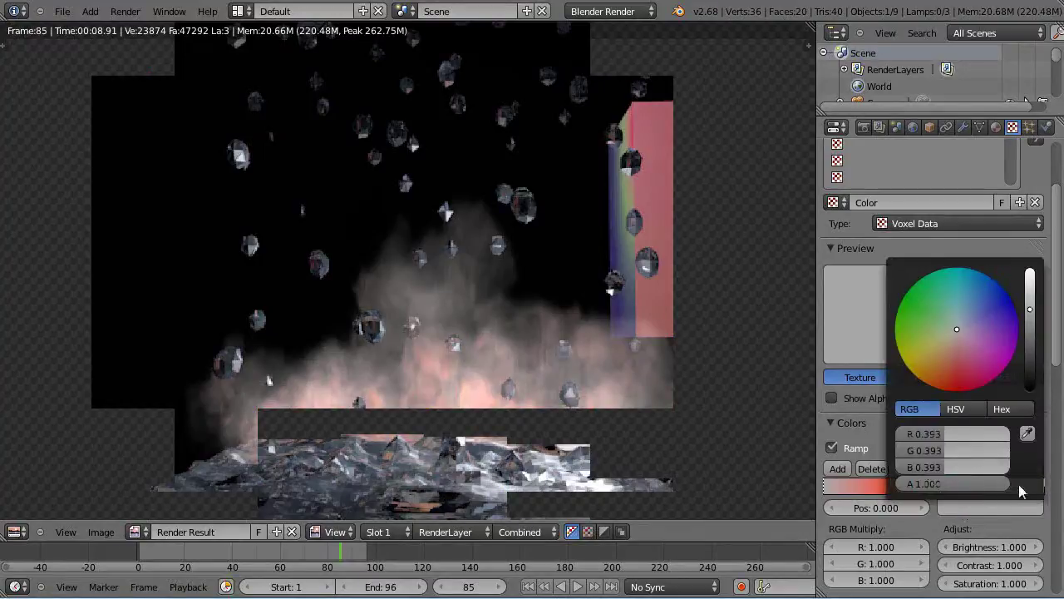
{"action": "left_click", "coordinate": [707, 463]}
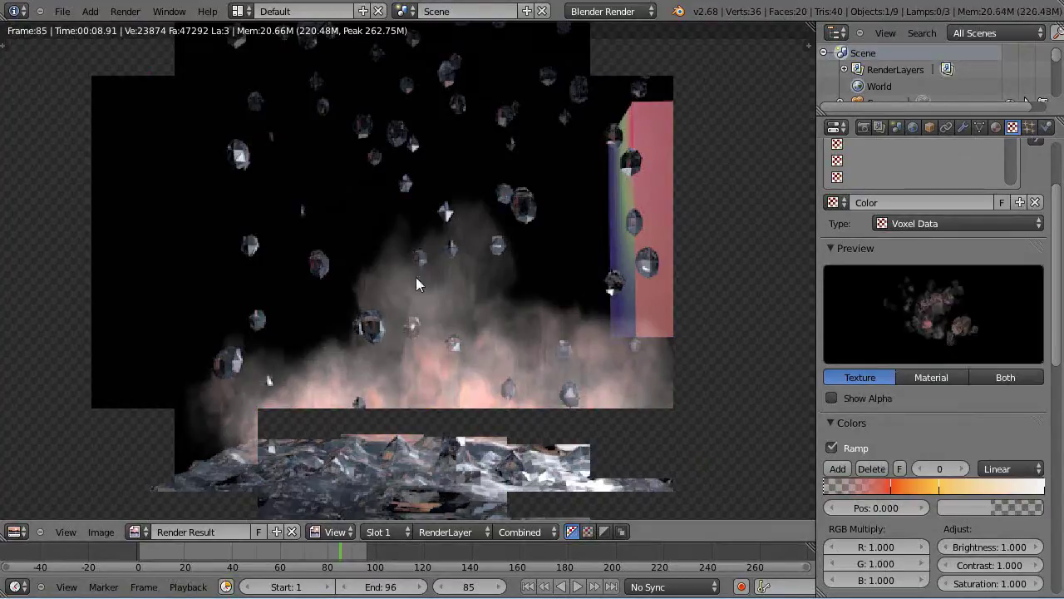
{"action": "key", "text": "F12"}
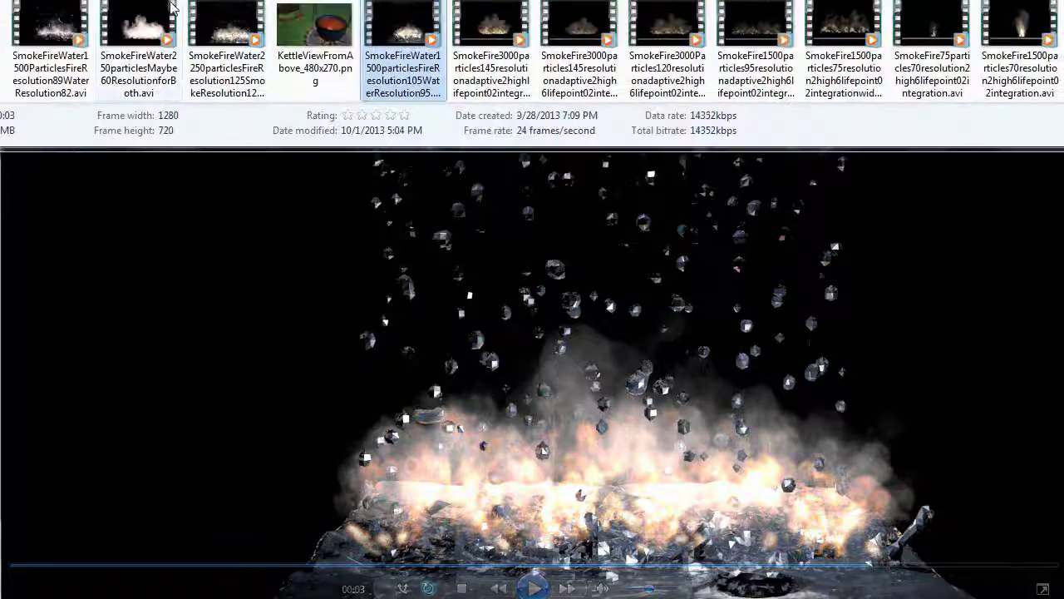
- In the video folder, play SmokeFireWater250particlesMaybe60ResolutionforBoth and SmokeFireWater1500ParticlesFireResolution89WaterResolution82 in Windows Media Player
{"action": "double_click", "coordinate": [138, 50]}
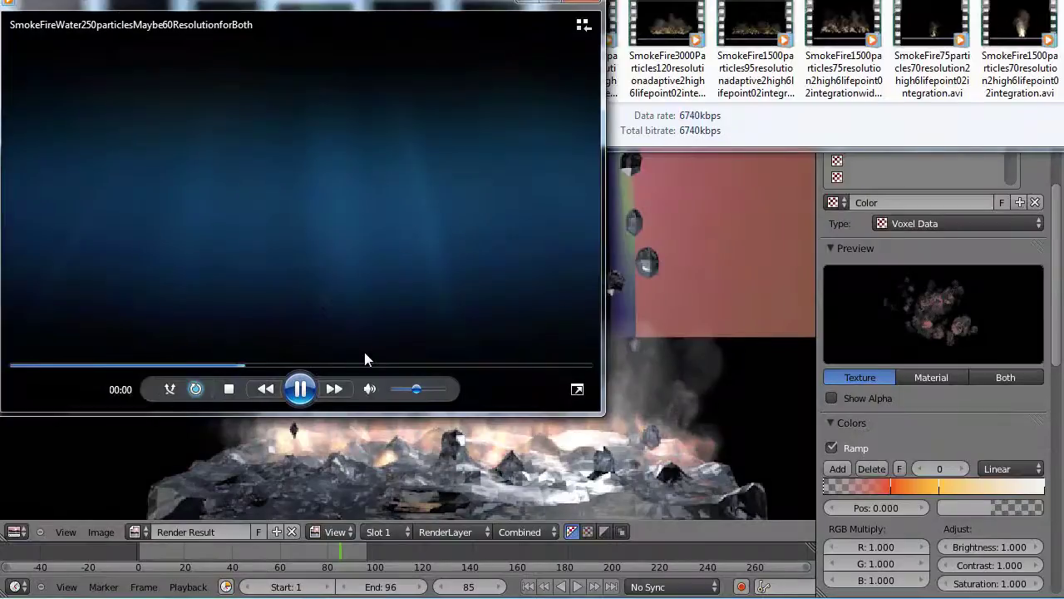
{"action": "left_click", "coordinate": [308, 391]}
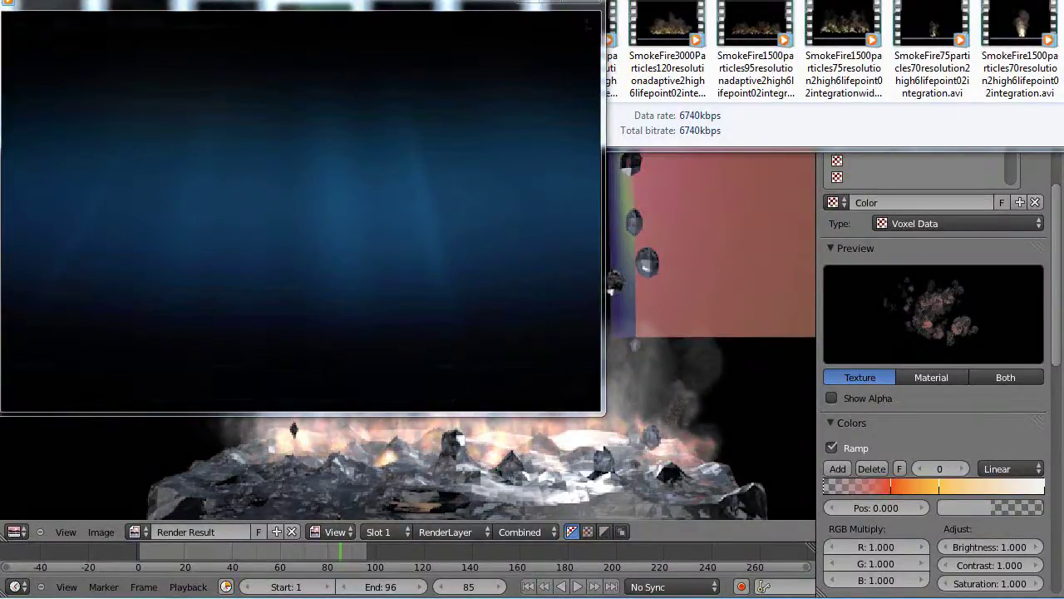
{"action": "key", "text": "alt+Tab"}
{"action": "double_click", "coordinate": [45, 25]}
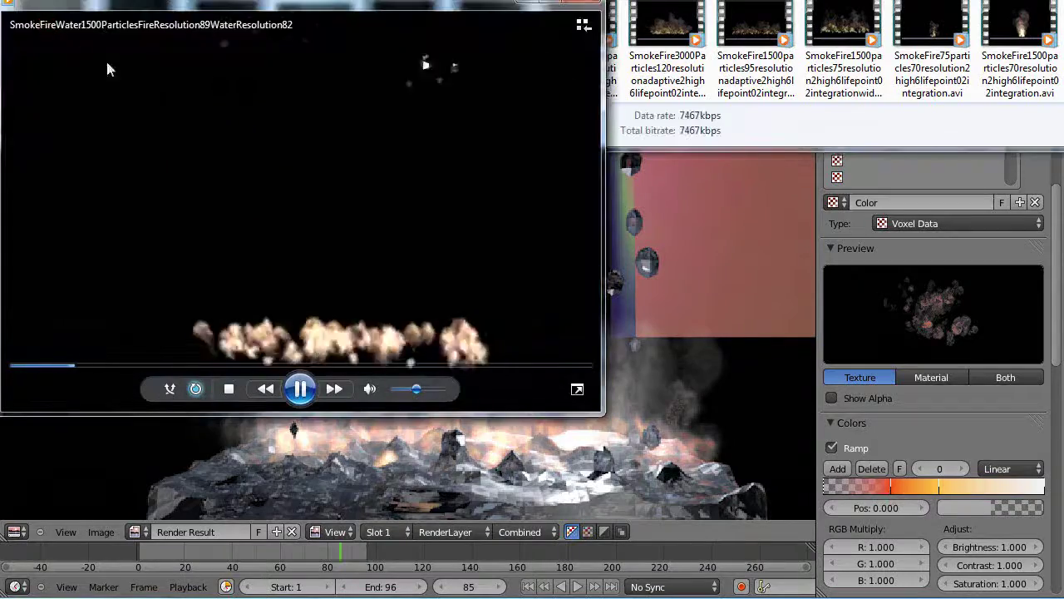